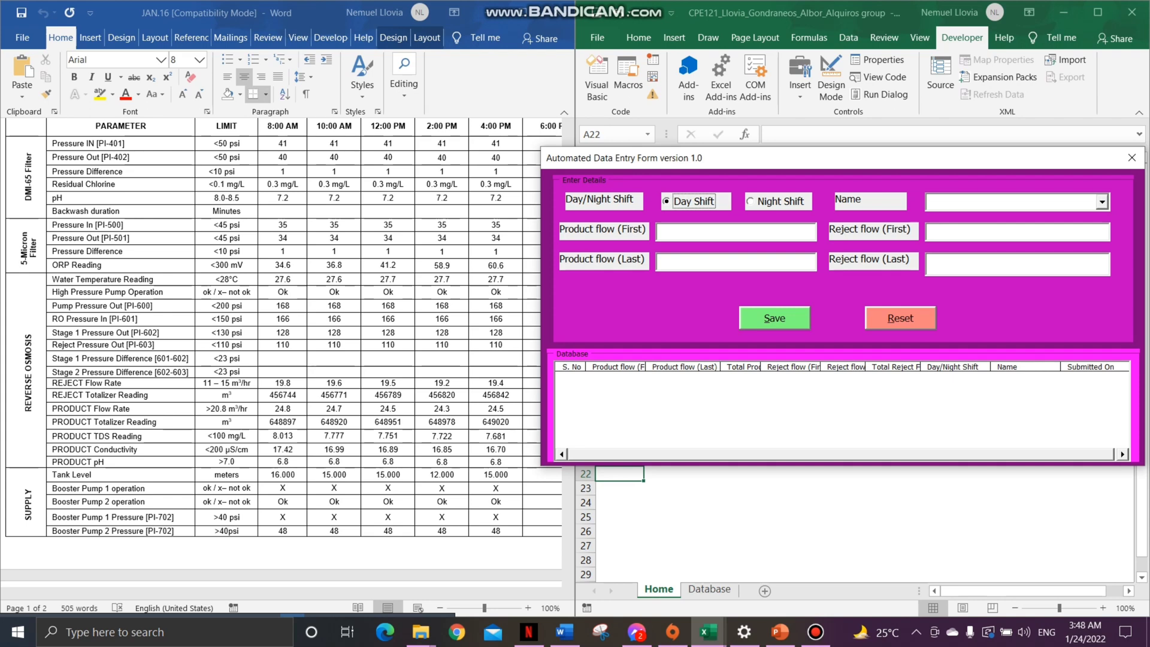
Choose the first operator listed for the Name field of the data entry form.
click(1101, 202)
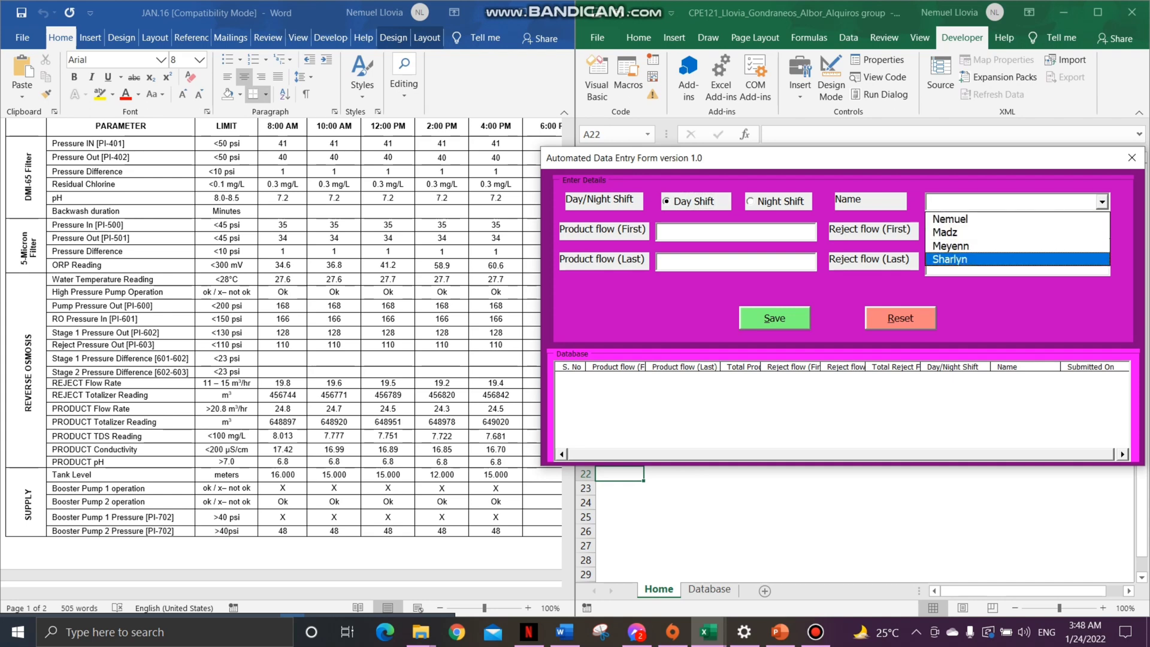
key(Return)
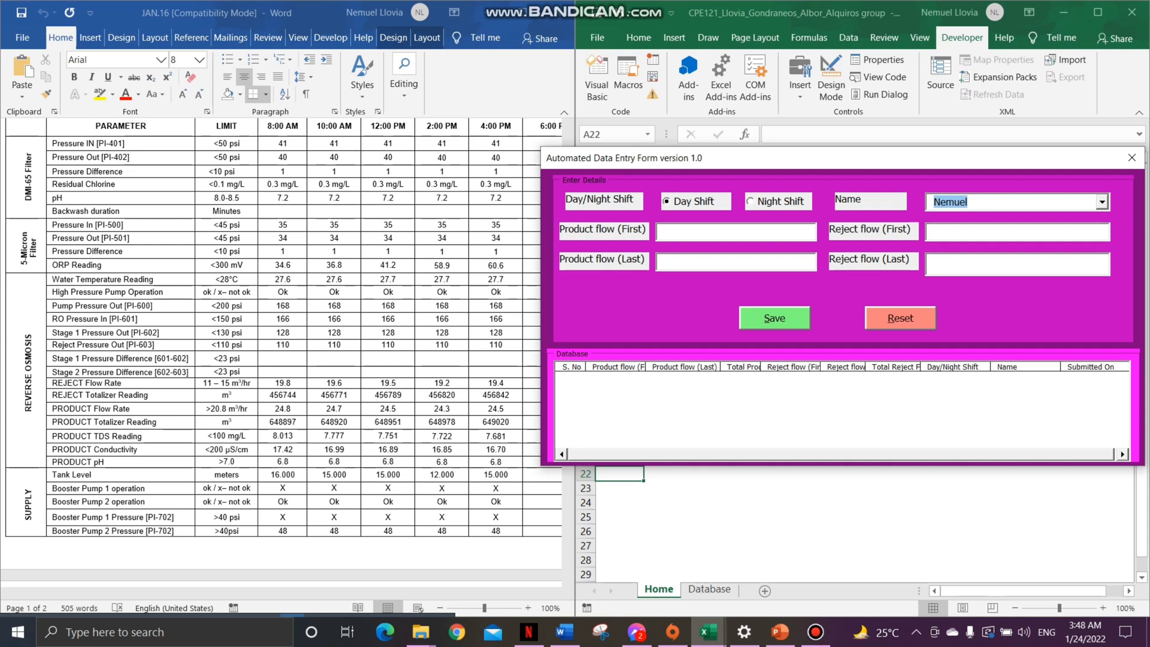
click(269, 422)
drag(258, 422, 289, 422)
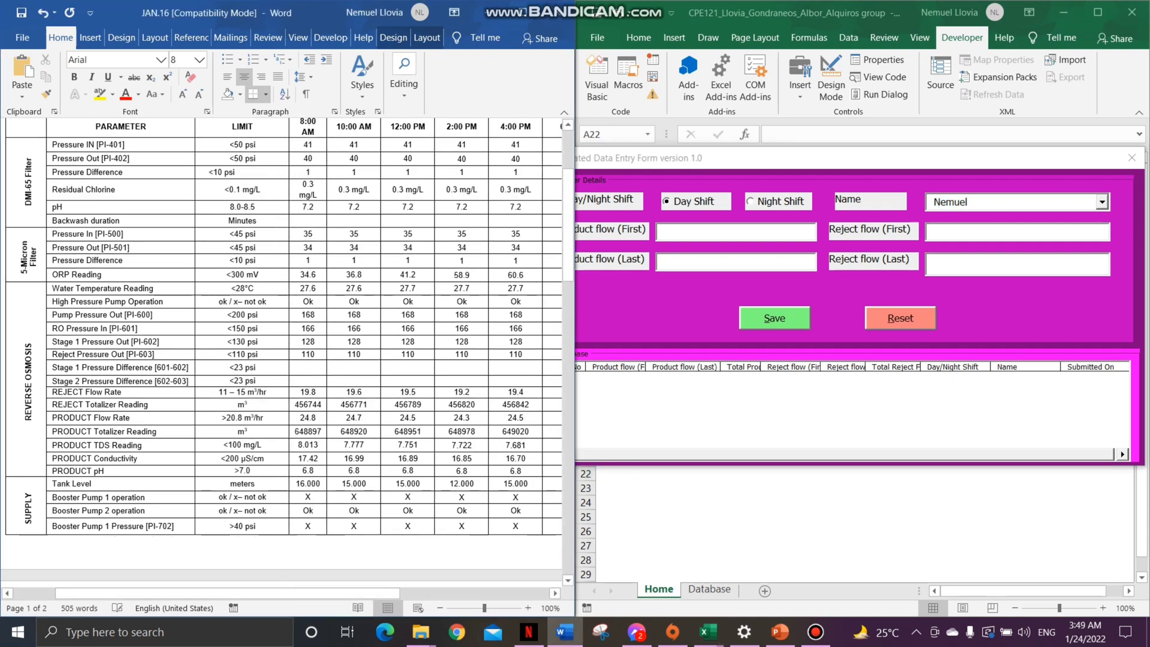
key(ctrl+a)
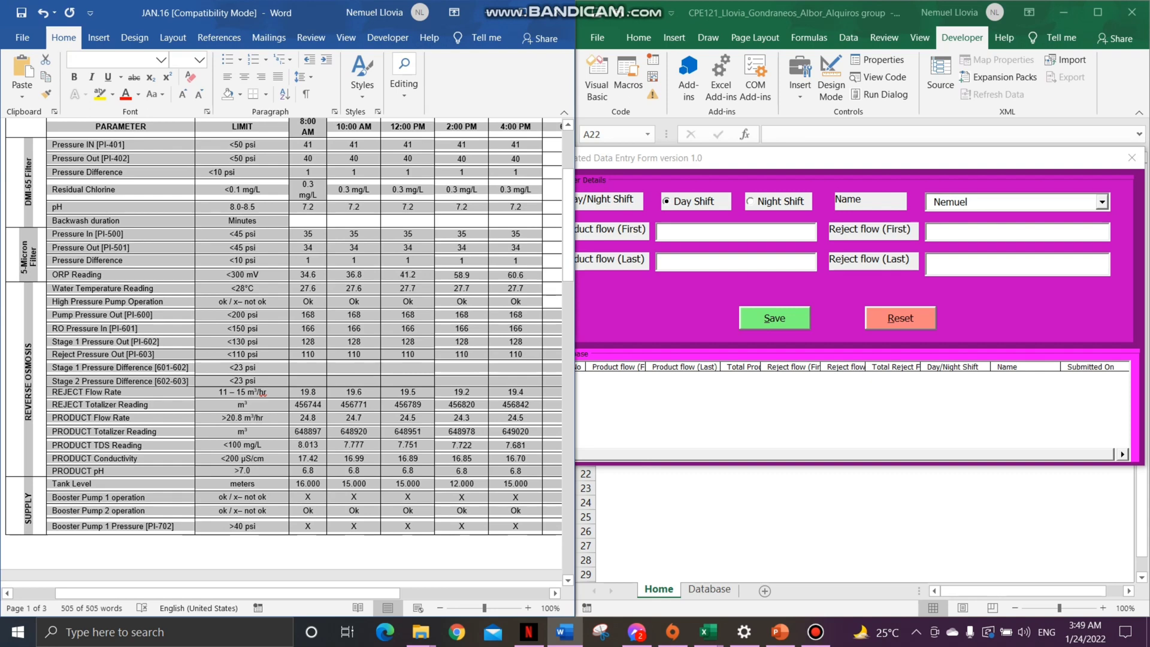
key(ctrl+z)
Highlight the 8:00 AM product totalizer reading in the Word log sheet and enter 648897 as Product flow (First) in the Excel form.
click(270, 422)
drag(297, 423, 269, 422)
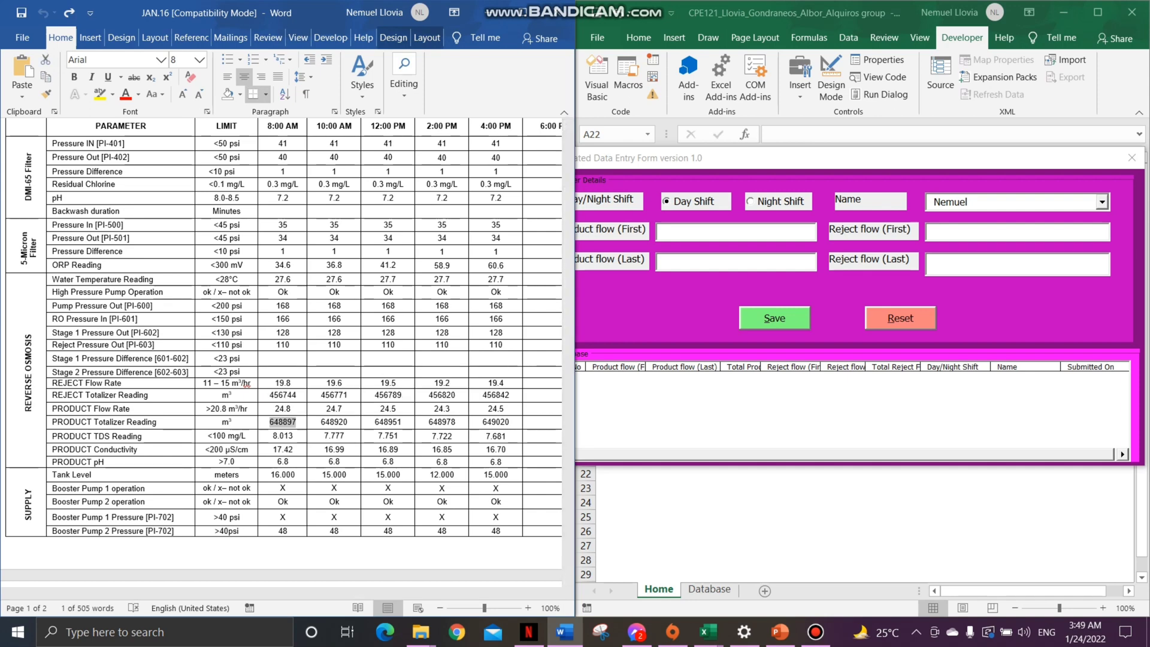
click(718, 231)
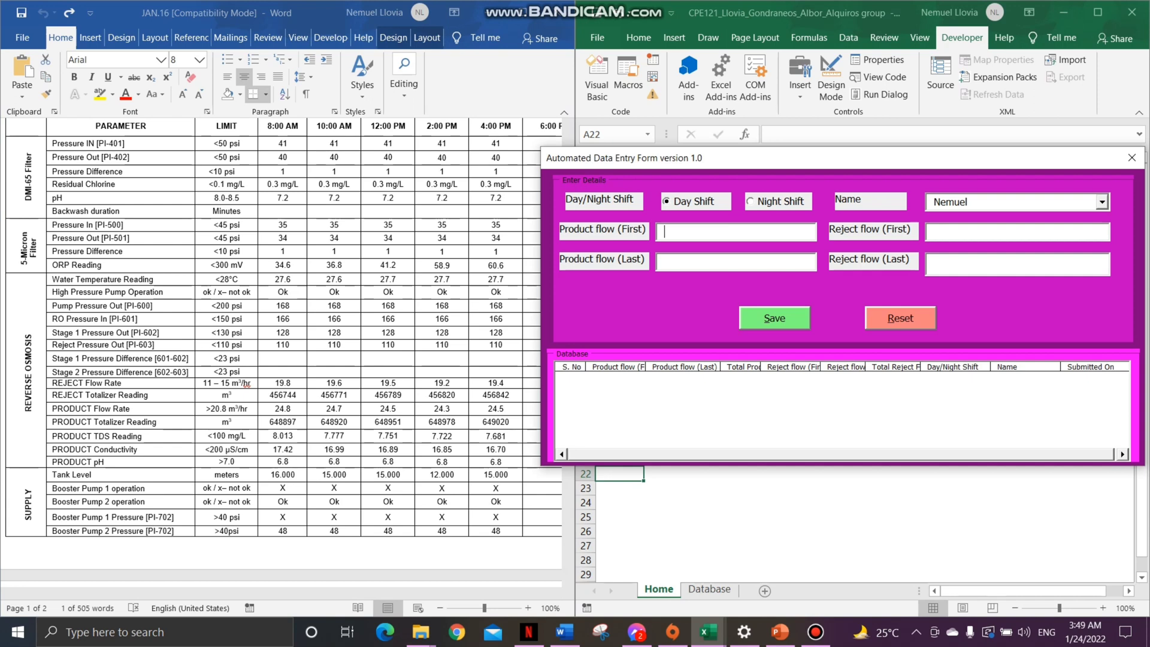
text(648897)
Highlight the 8:00 AM reject totalizer reading in the Word log and enter 456744 as Reject flow (First) in the Excel form.
key(alt+Tab)
drag(298, 395, 270, 395)
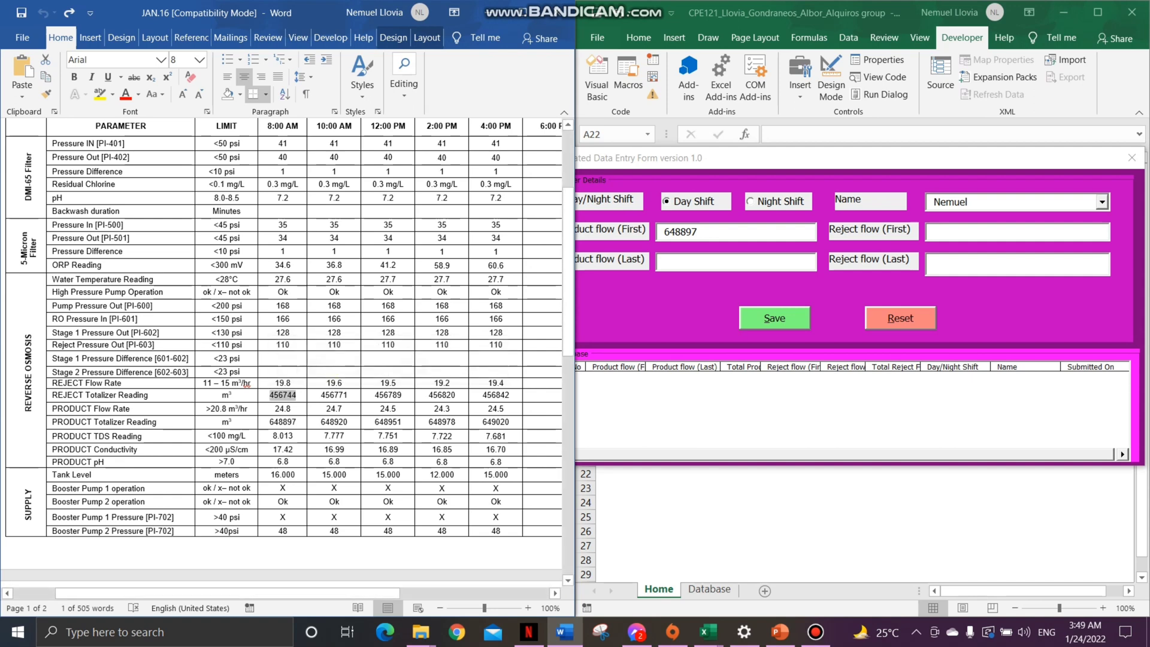
key(alt+Tab)
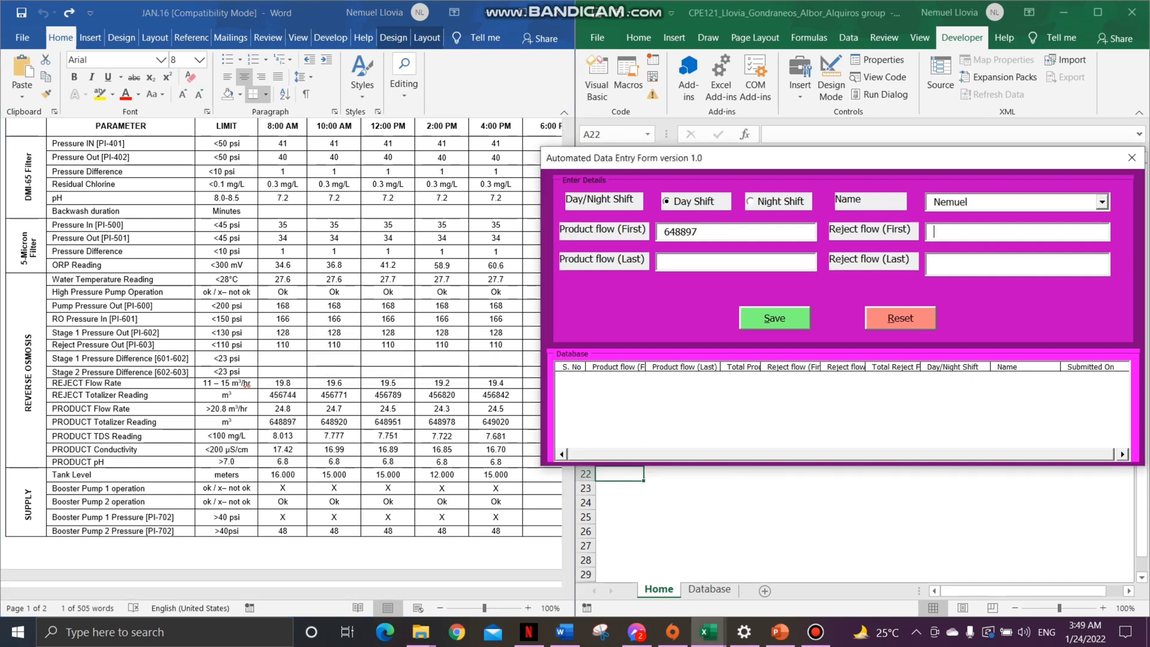
text(456744)
Highlight the 4:00 PM product totalizer reading in the Word log and enter 649020 as Product flow (Last) in the Excel form.
key(alt+Tab)
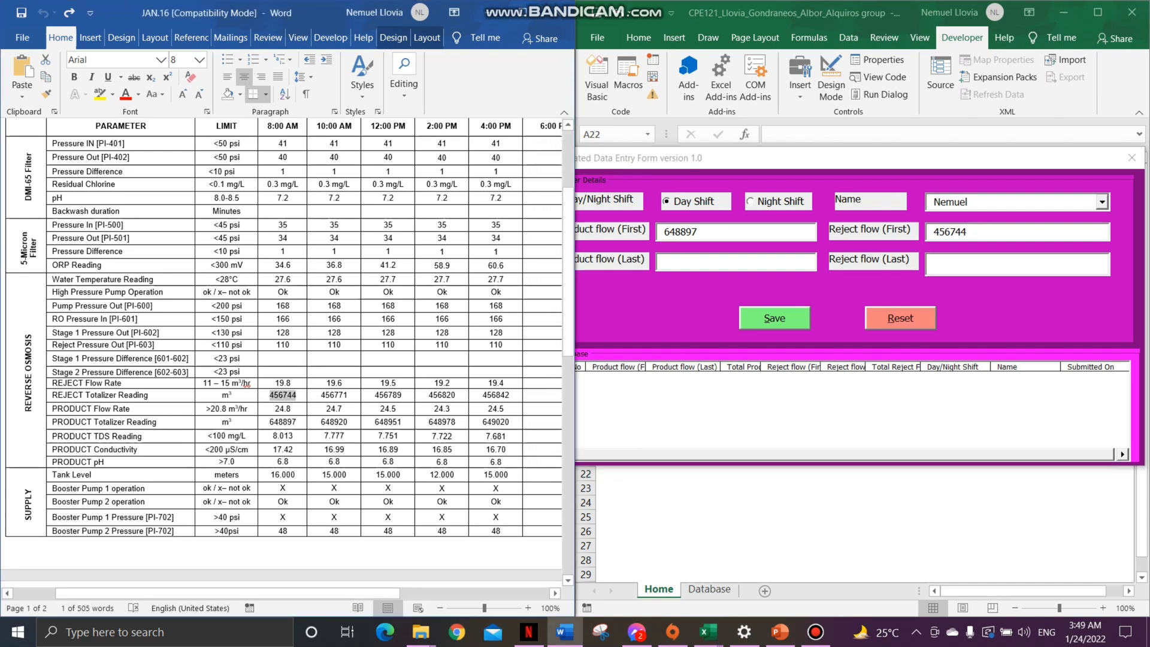
click(483, 421)
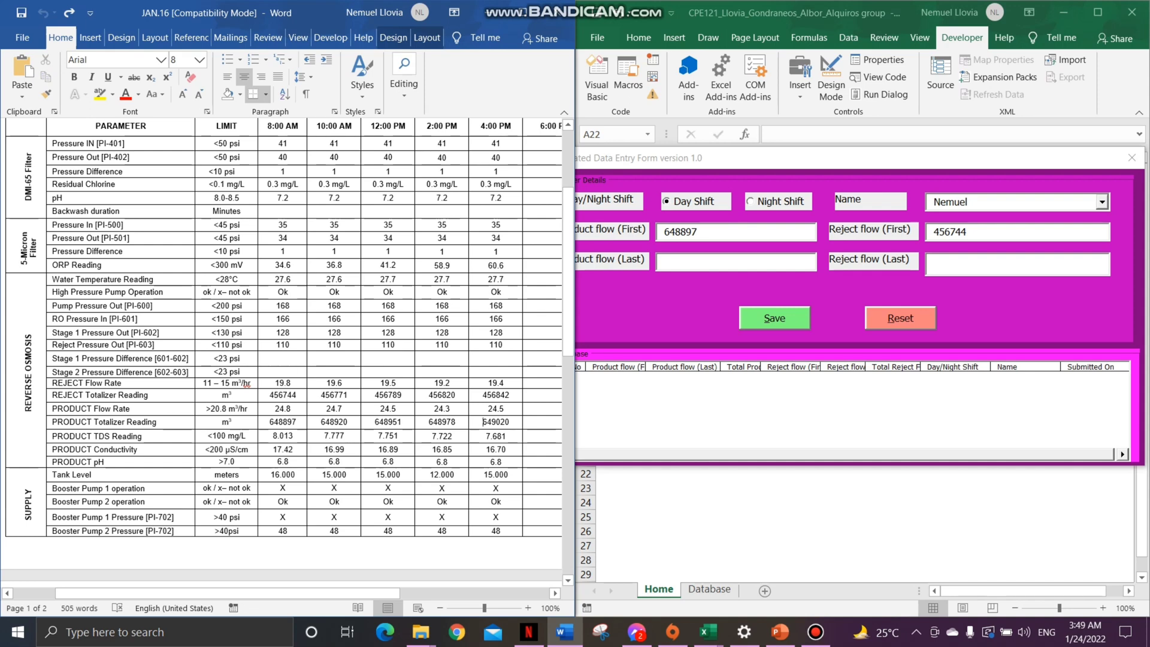
double_click(485, 421)
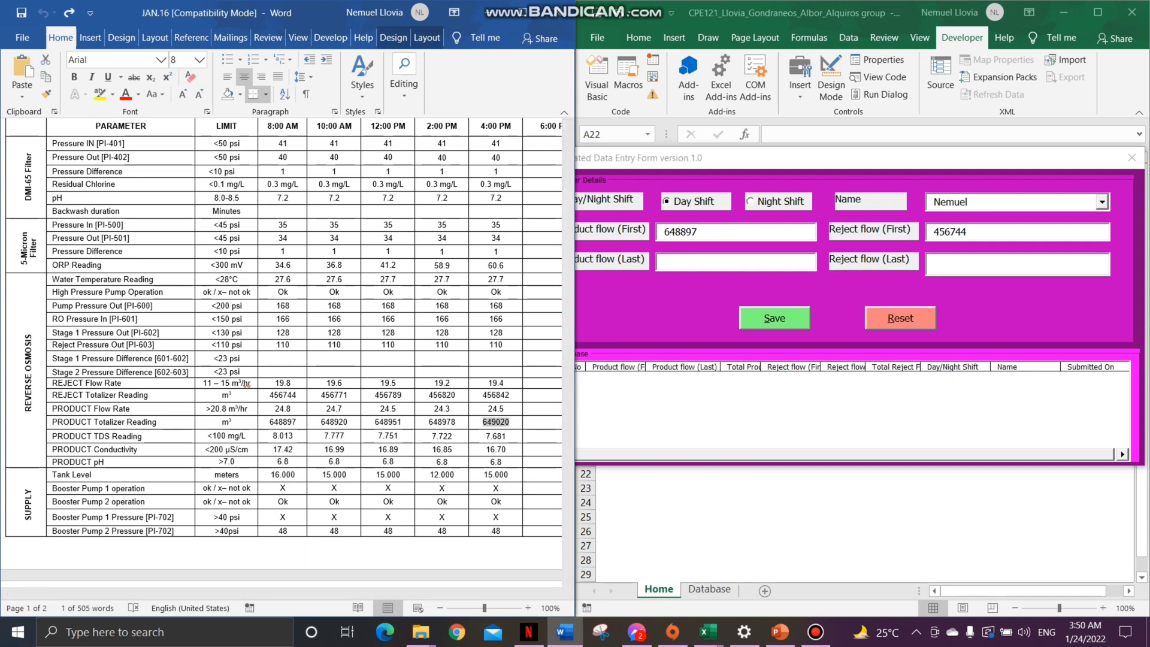
key(alt+Tab)
text(649)
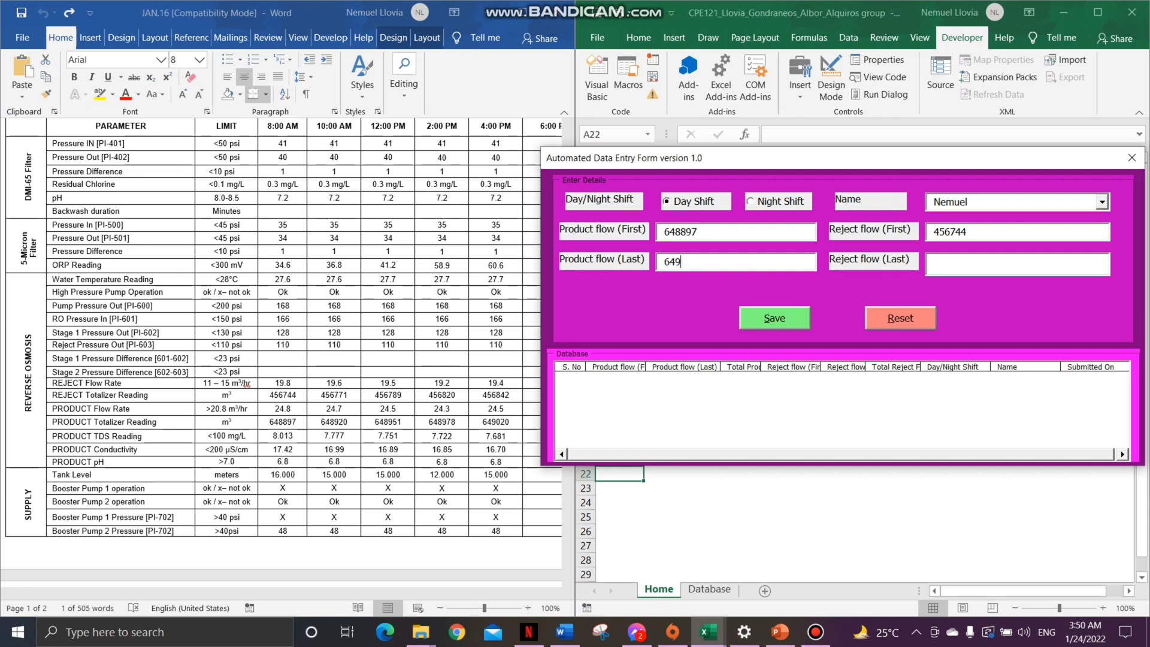
text(020)
Enter the 4:00 PM reject totalizer reading 456842 from the Word log as Reject flow (Last) in the Excel form and save the record.
key(alt+Tab)
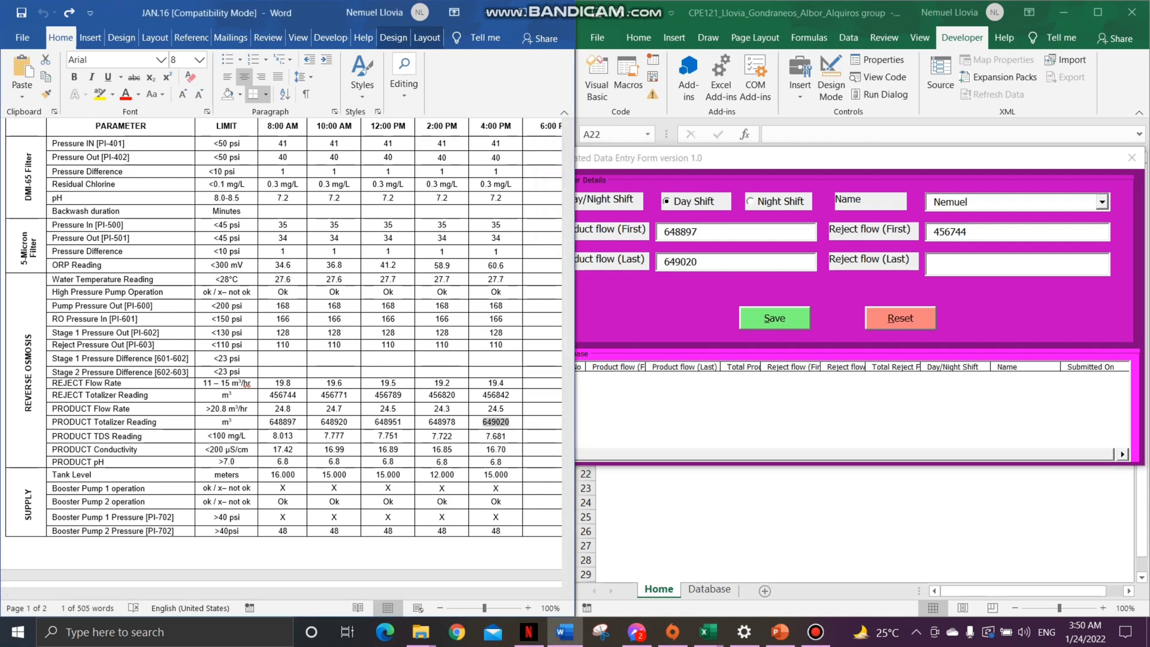
key(alt+Tab)
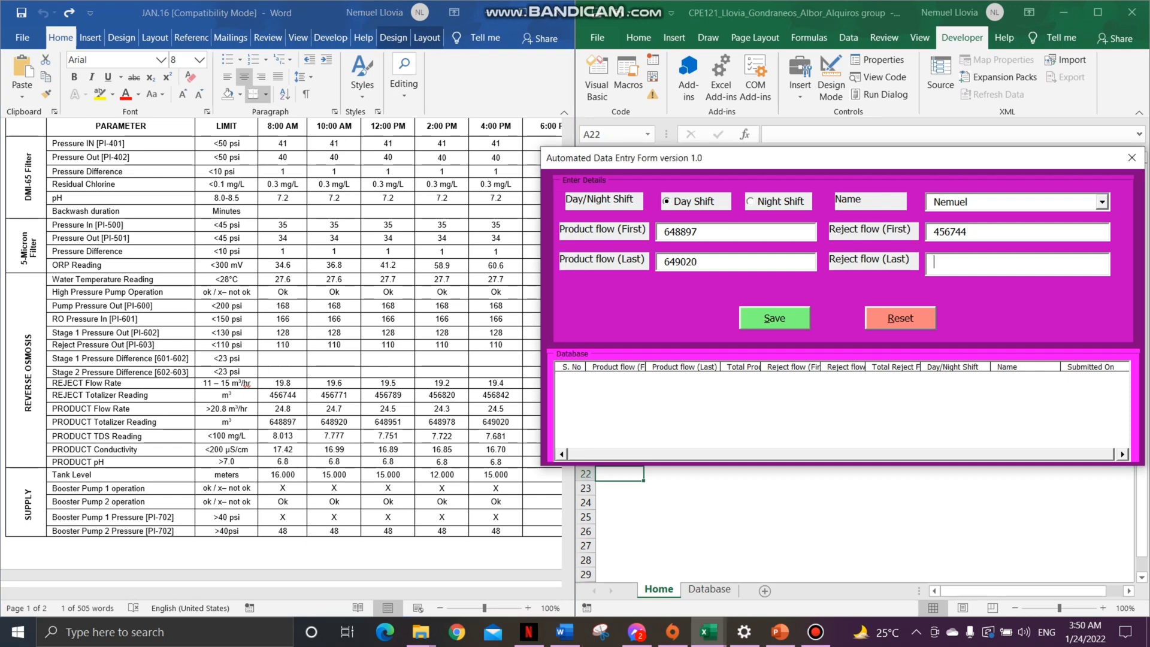
text(456842)
click(774, 318)
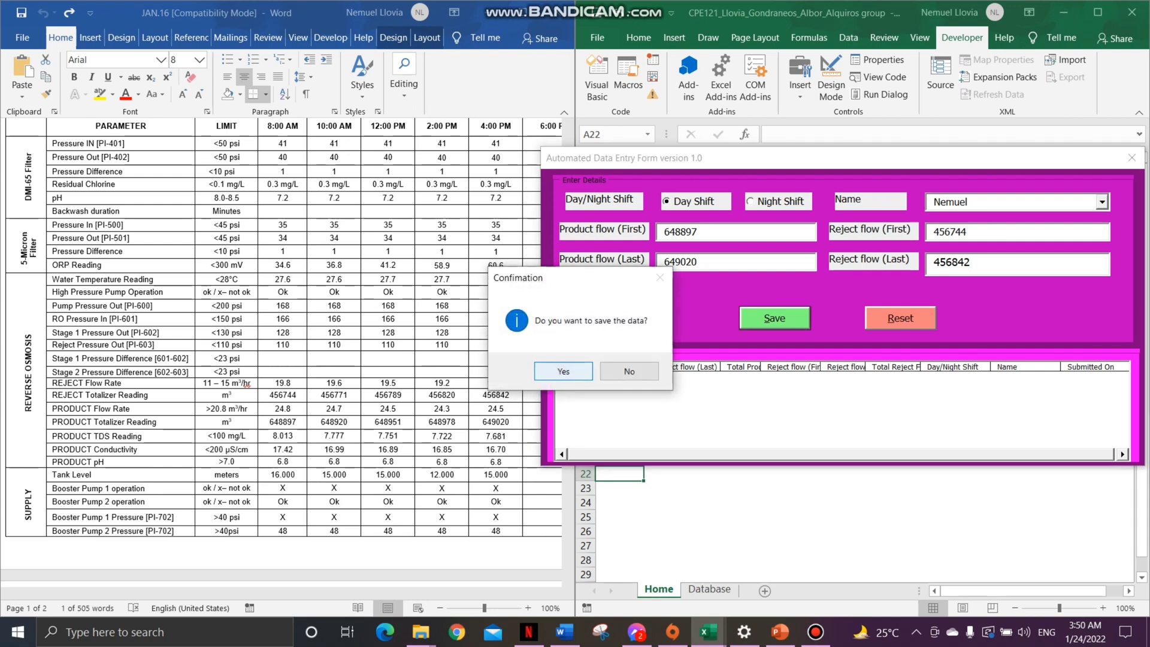
key(Return)
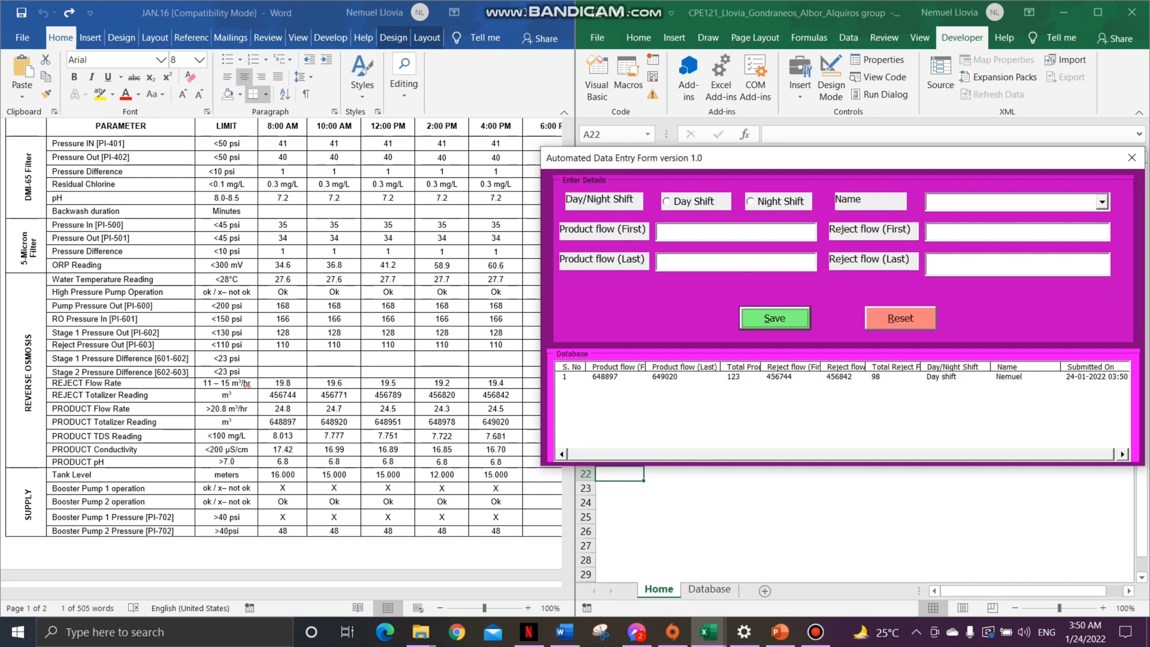
Close the data entry form and review the saved record across the columns of the Database sheet.
click(1122, 455)
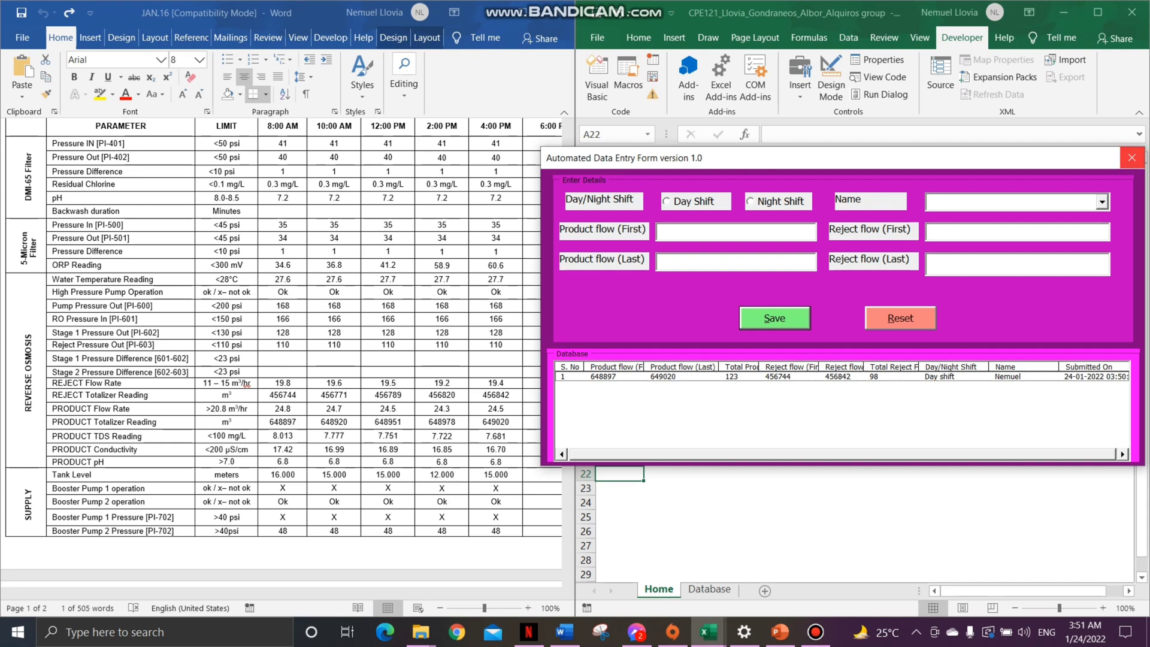
click(1131, 157)
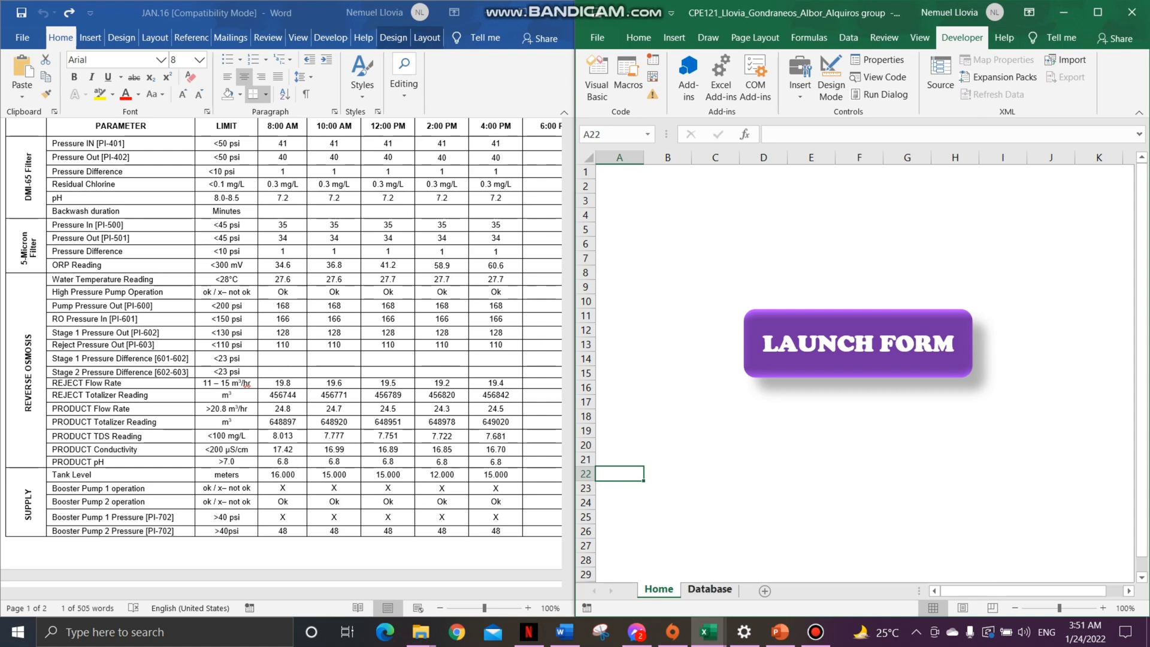
click(709, 589)
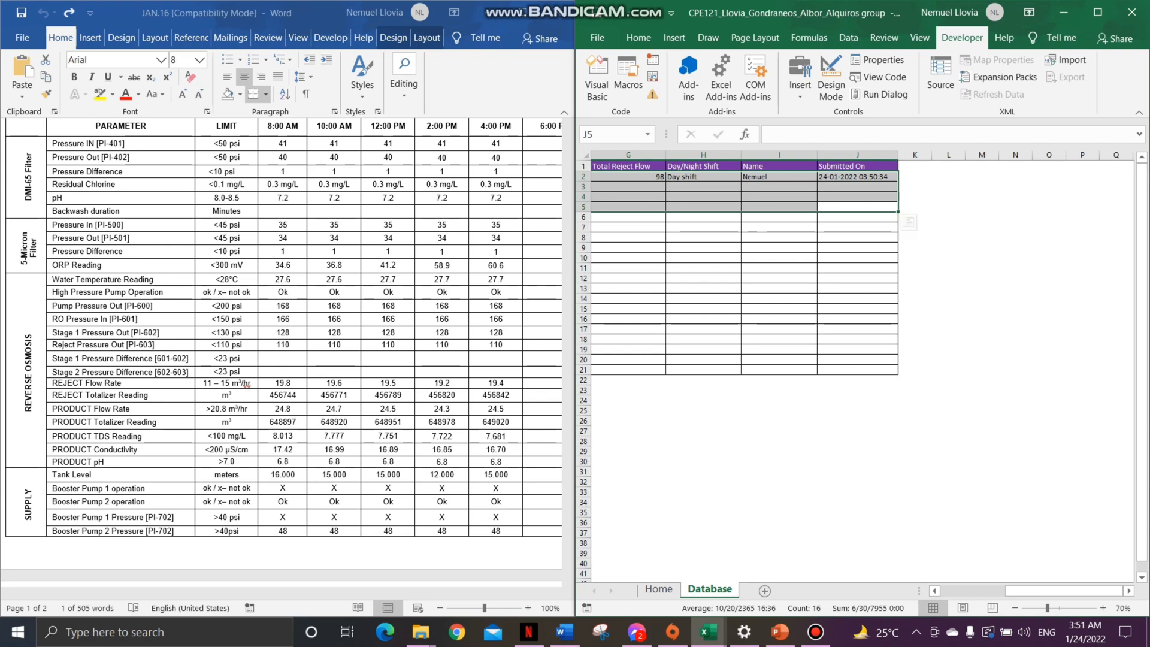
drag(1063, 591, 998, 590)
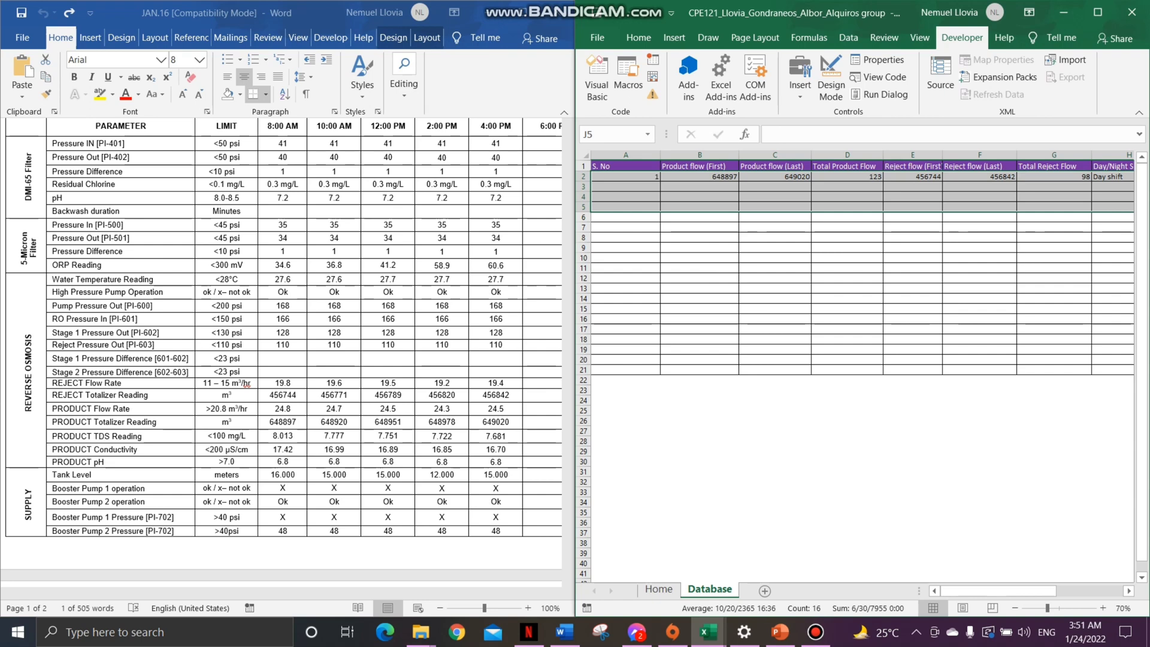
mouse_move(997, 590)
mouse_down()
mouse_move(1045, 591)
mouse_move(1015, 591)
mouse_up()
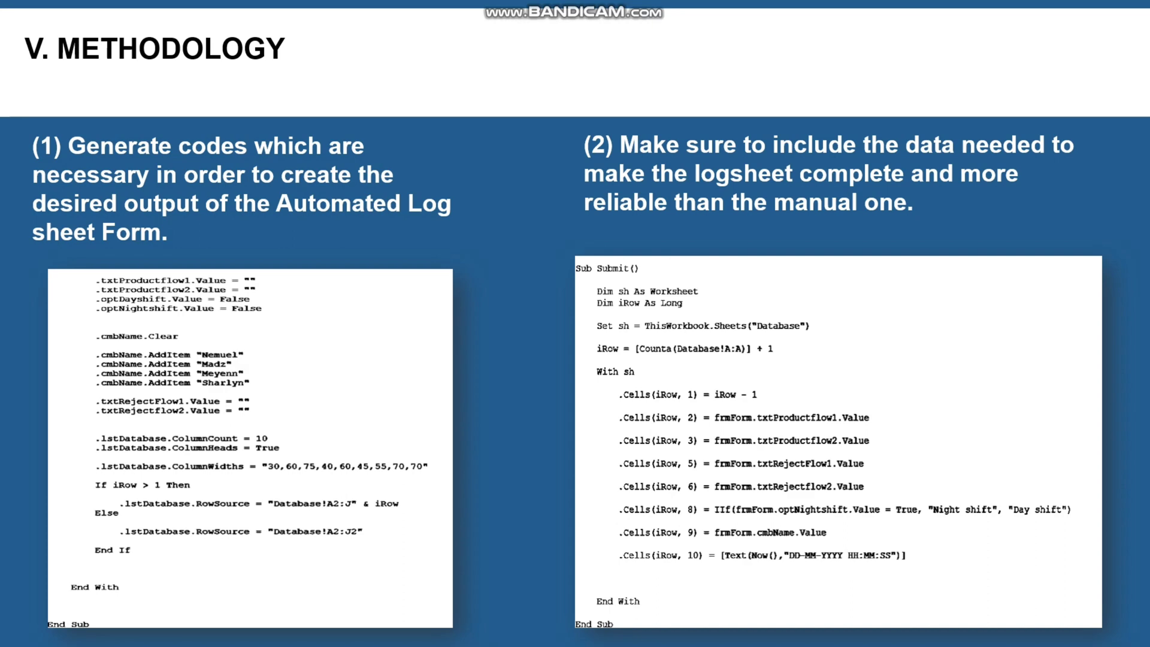
key(Right)
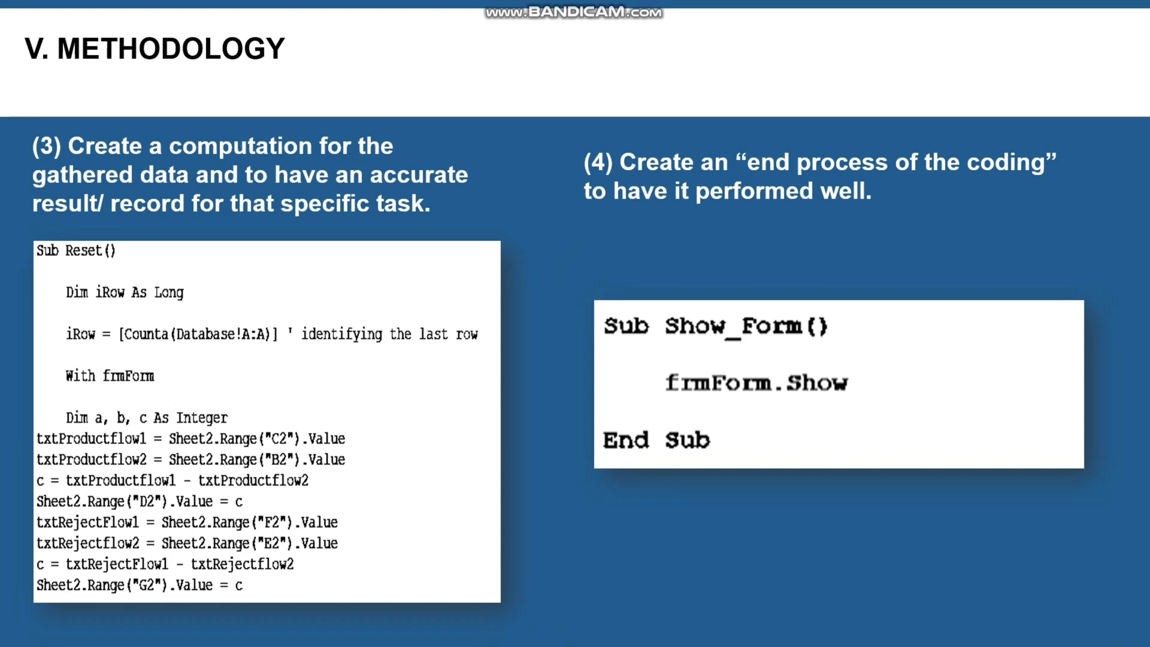
key(Right)
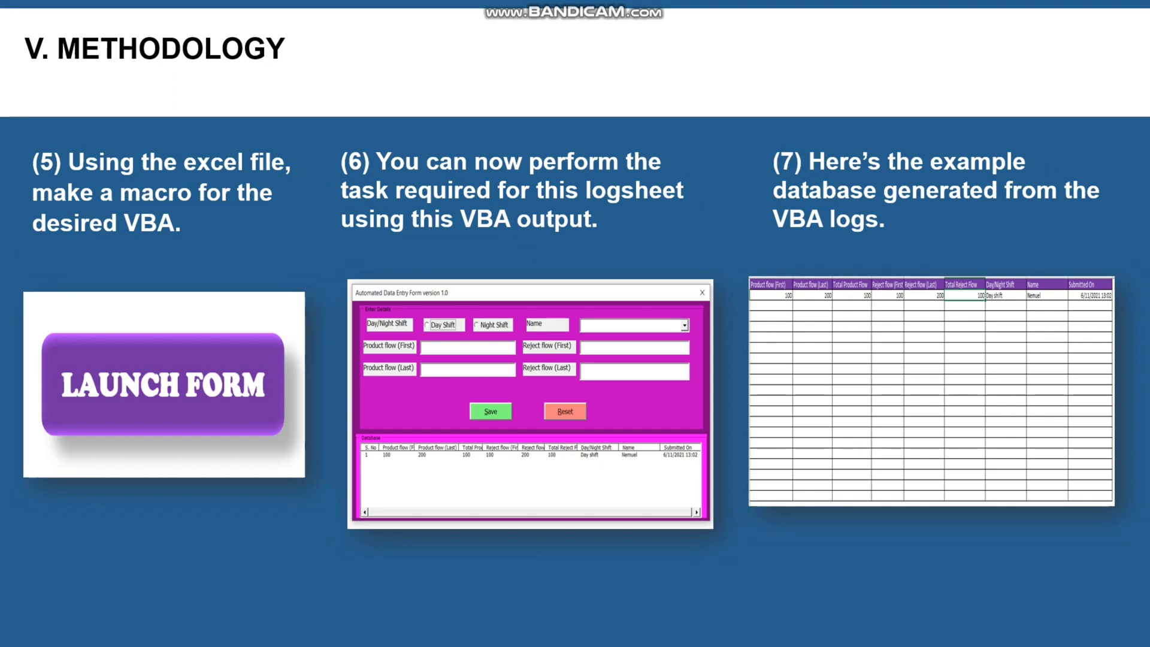
key(Right)
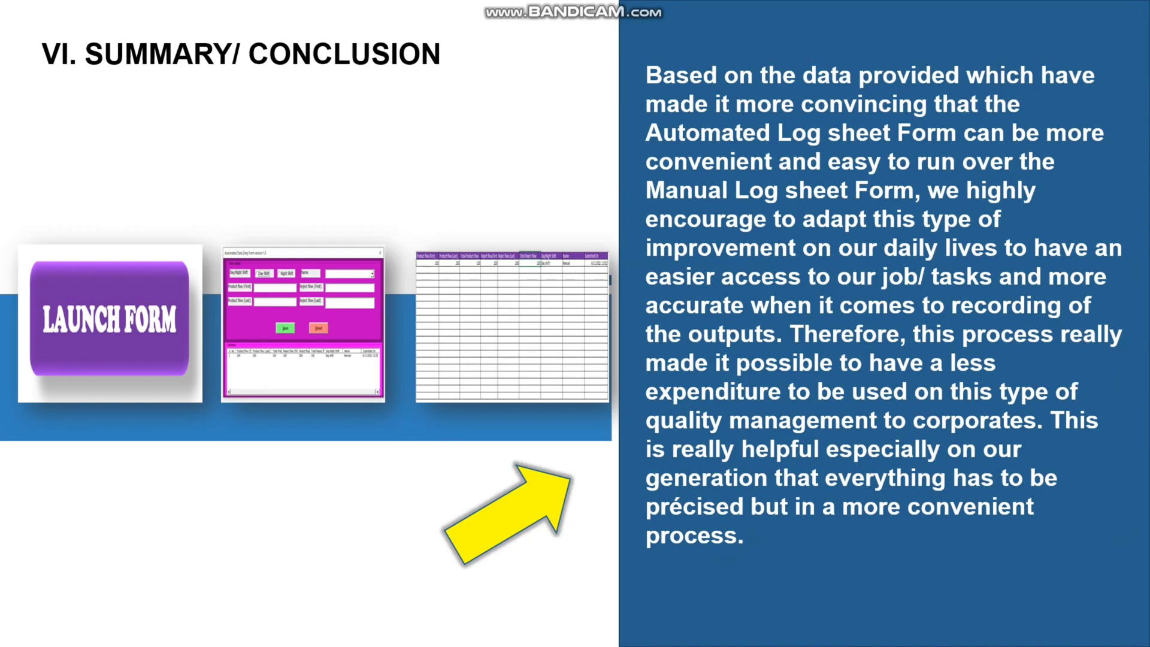